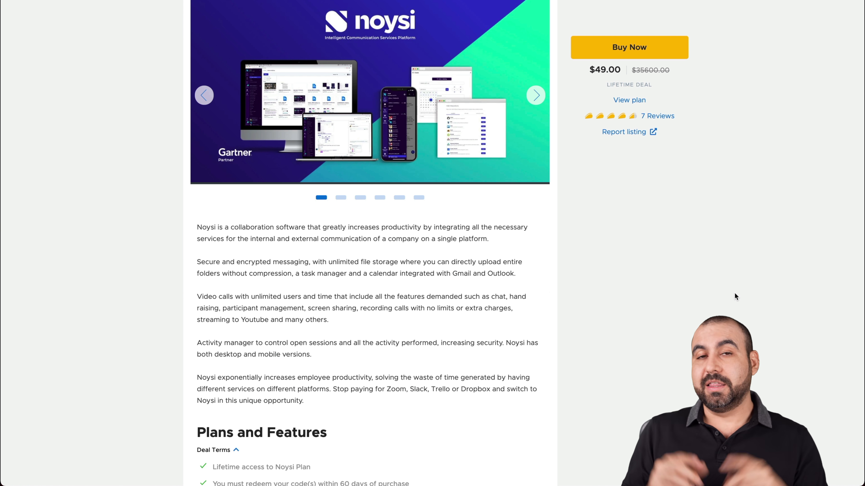
Review the Noysi product description, deal terms and plan features on the AppSumo listing.
scroll(734, 292, down, 1)
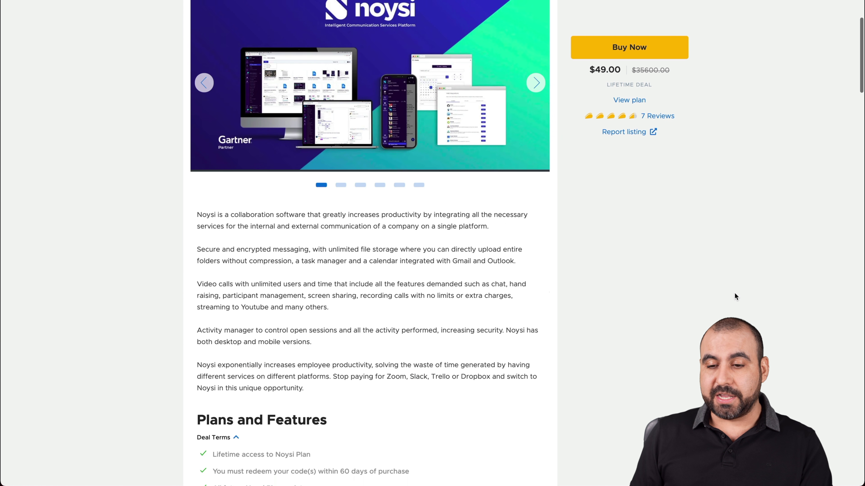
scroll(735, 294, down, 10)
scroll(734, 294, up, 5)
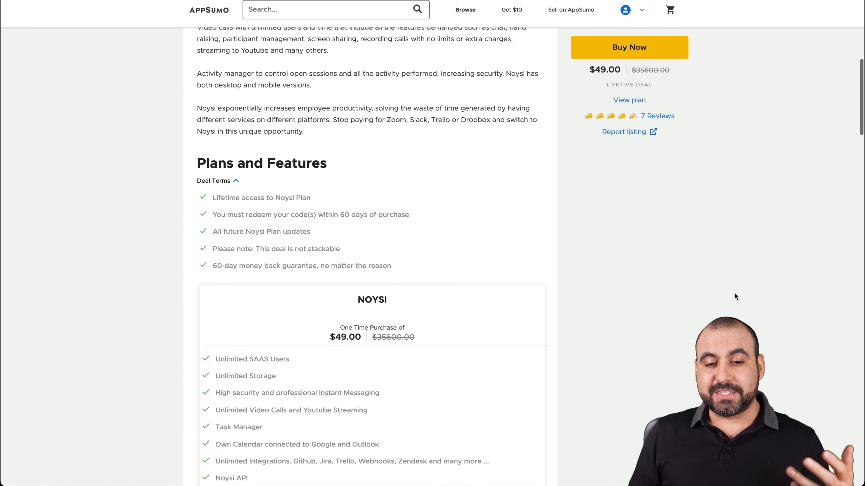
scroll(735, 296, down, 5)
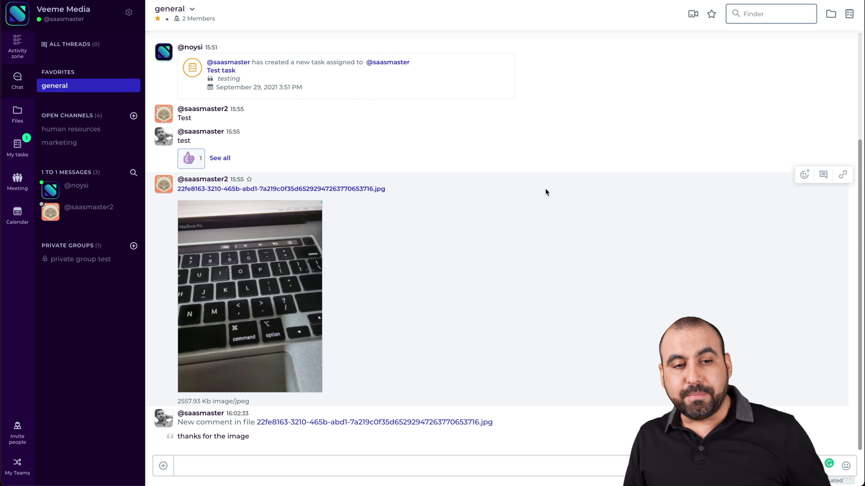
Add a hand-gesture emoji reaction to the "test" message in the general channel.
scroll(539, 204, up, 1)
scroll(533, 218, up, 3)
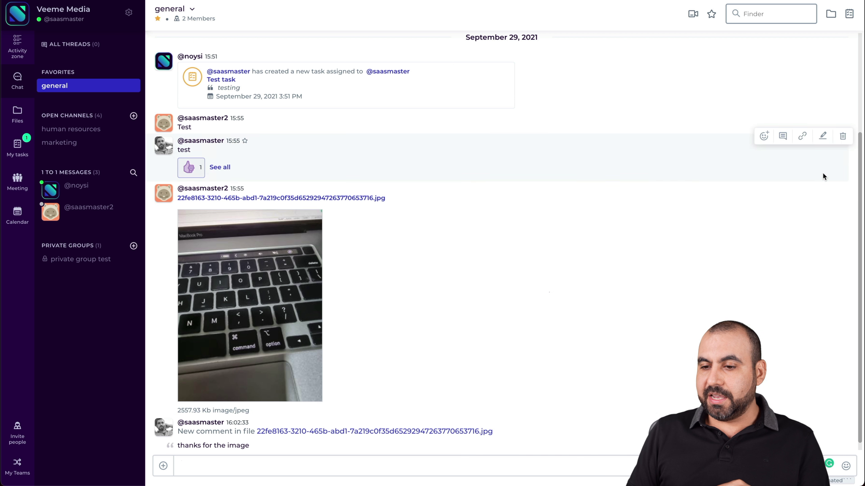
click(768, 136)
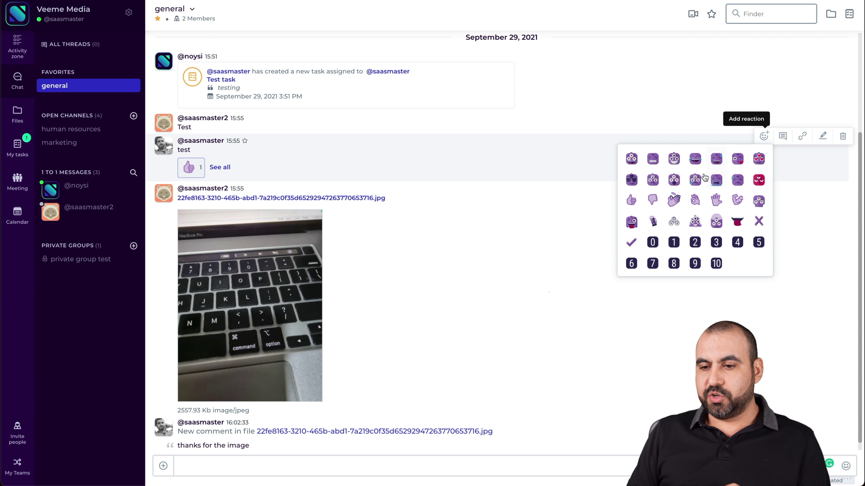
click(696, 200)
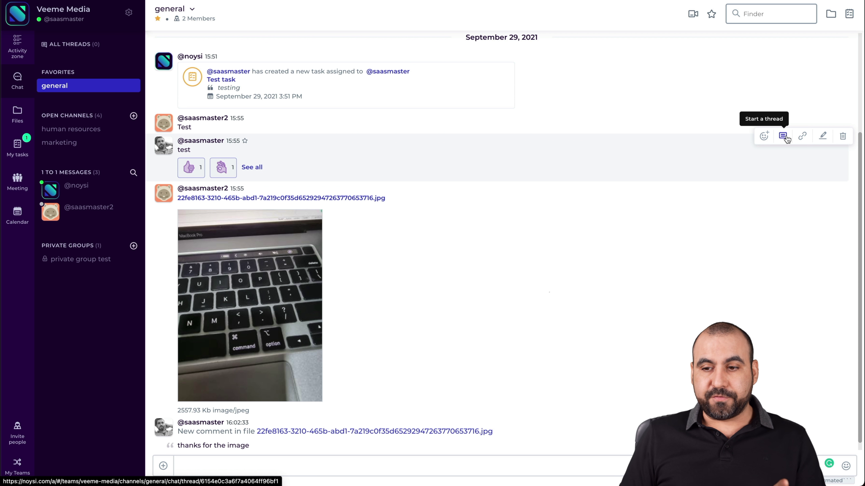
View the thread view of the "test" message and the comments on the shared keyboard image, closing each one.
click(782, 136)
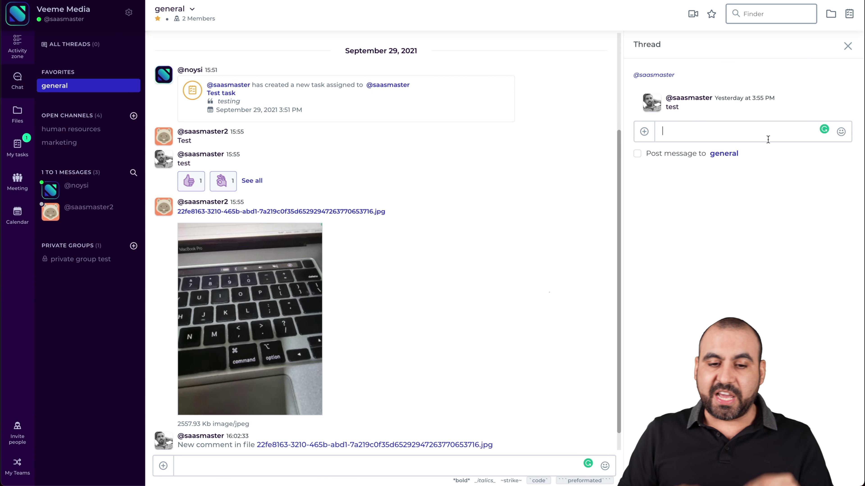
click(847, 45)
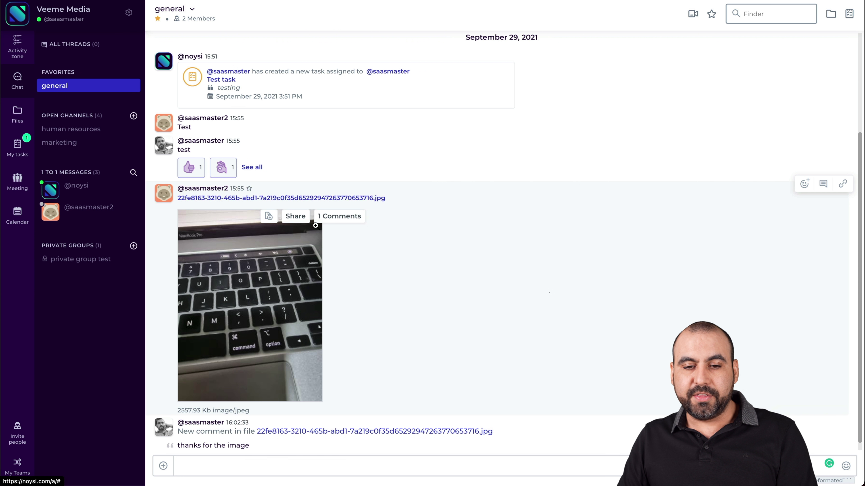
click(338, 216)
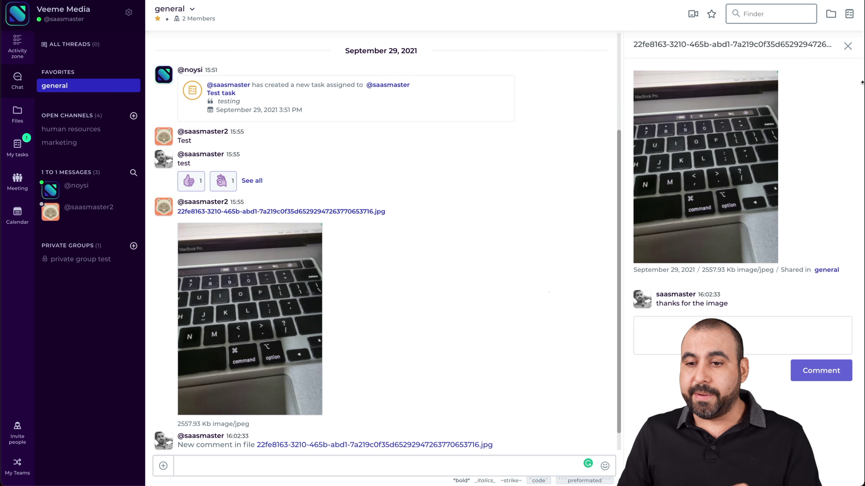
click(847, 46)
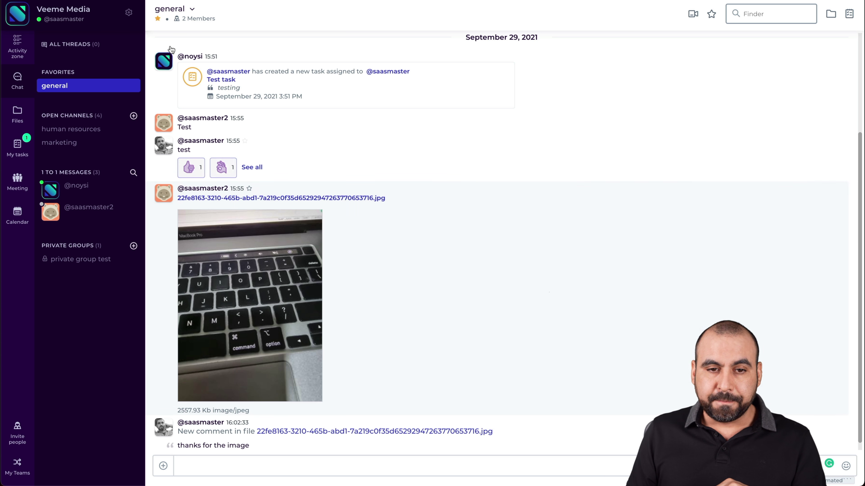
View the general channel's notification preferences and close them without saving.
click(192, 9)
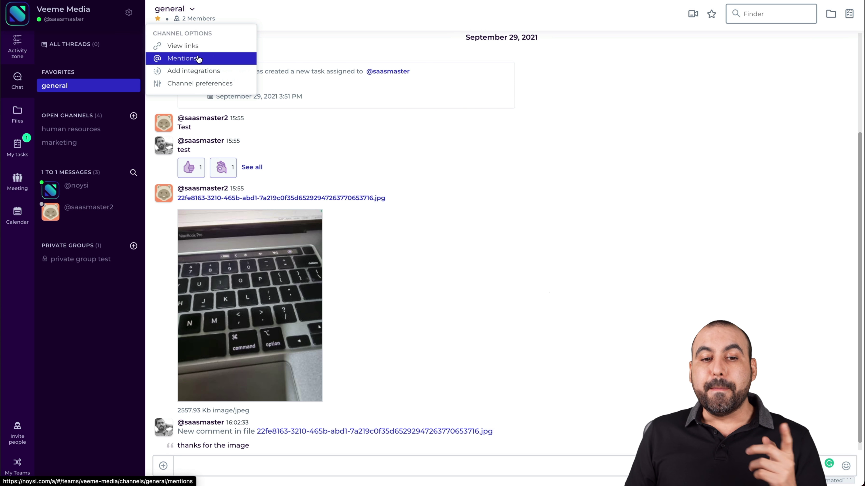
click(224, 85)
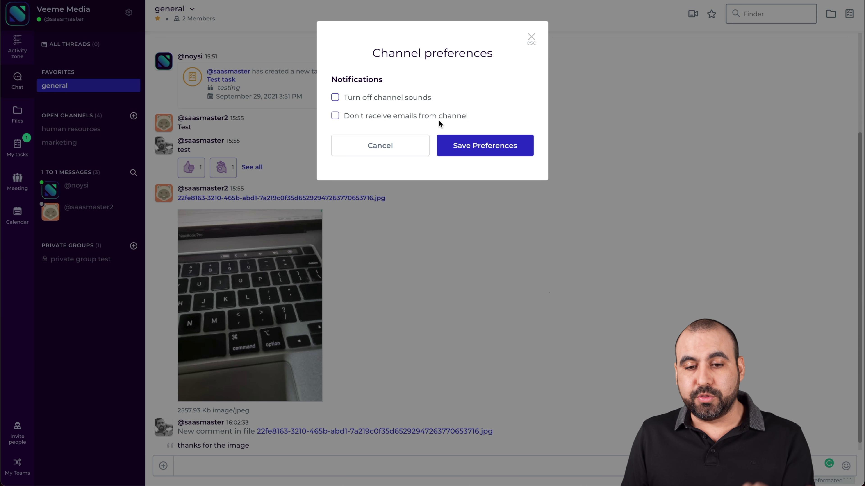
click(530, 37)
Examine the available integrations and the API Authorization section for the general channel, and return to its chat.
click(173, 10)
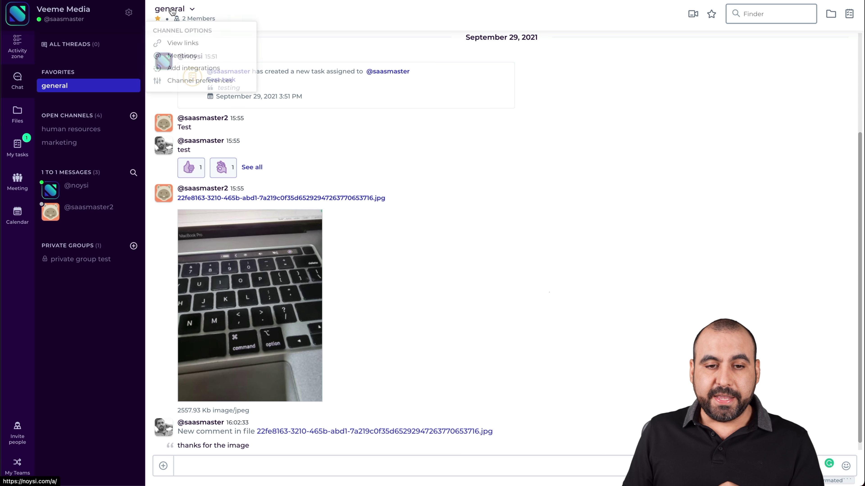
click(200, 76)
scroll(444, 330, down, 3)
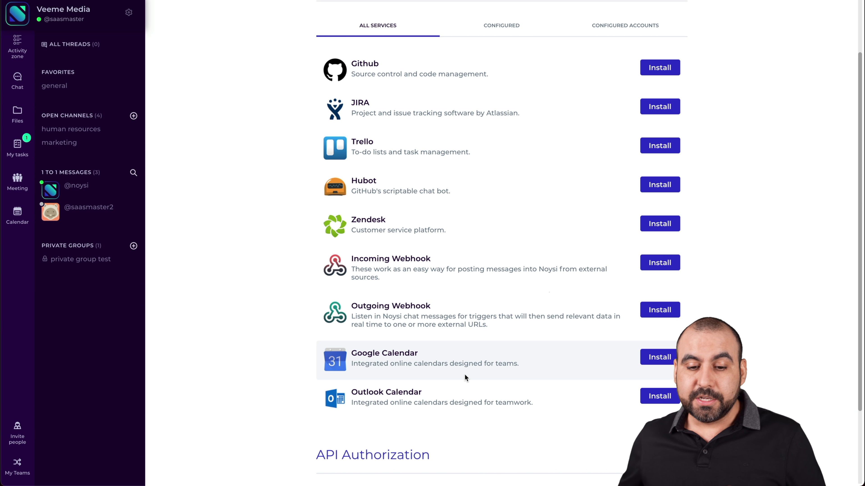
scroll(465, 376, down, 3)
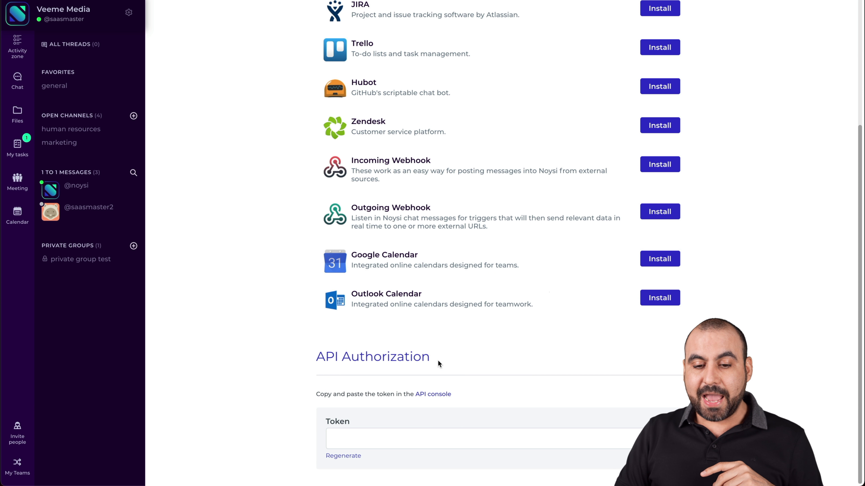
scroll(395, 357, up, 5)
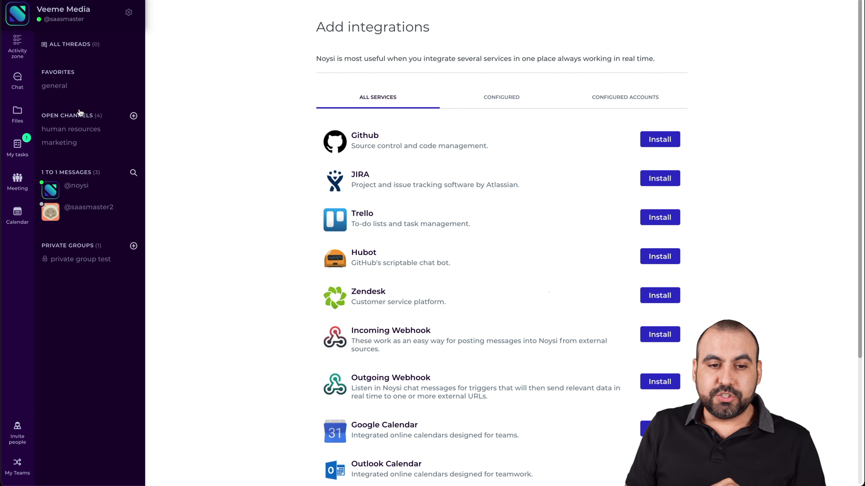
click(65, 86)
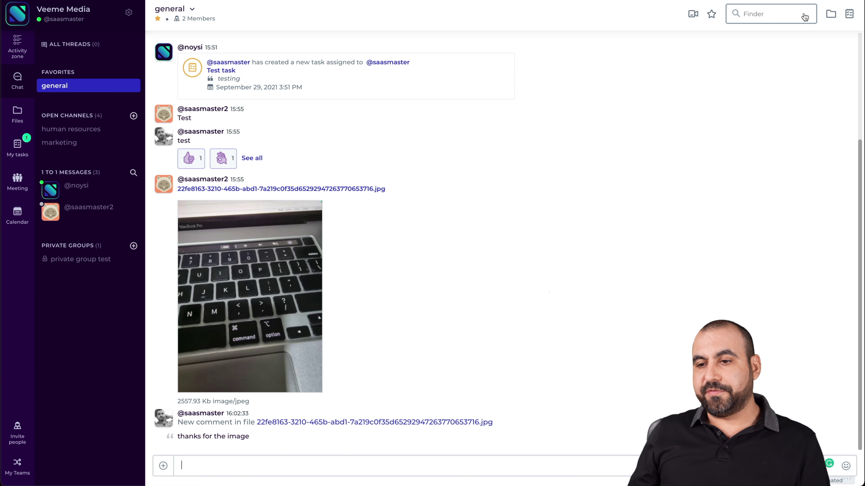
View the files shared in the general channel and return to its chat.
click(831, 13)
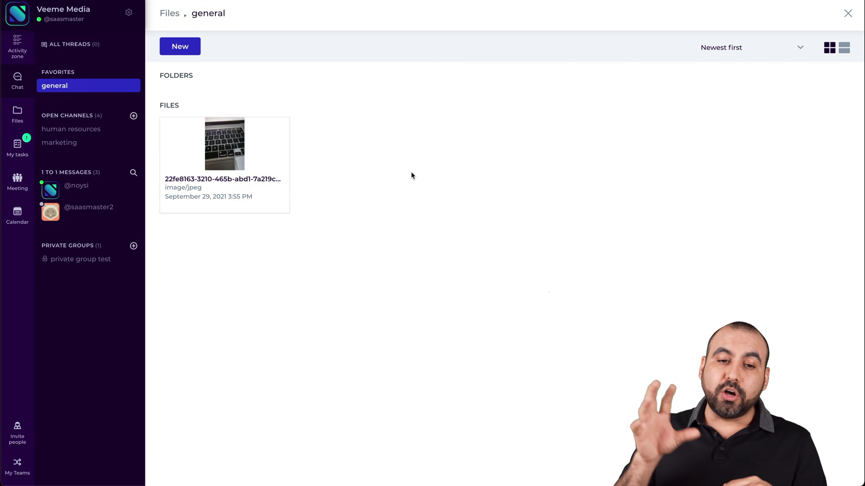
mouse_move(257, 126)
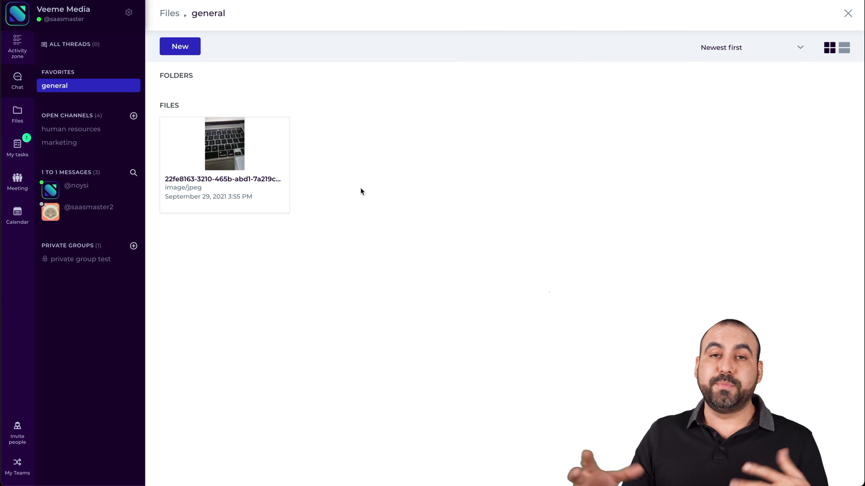
click(77, 85)
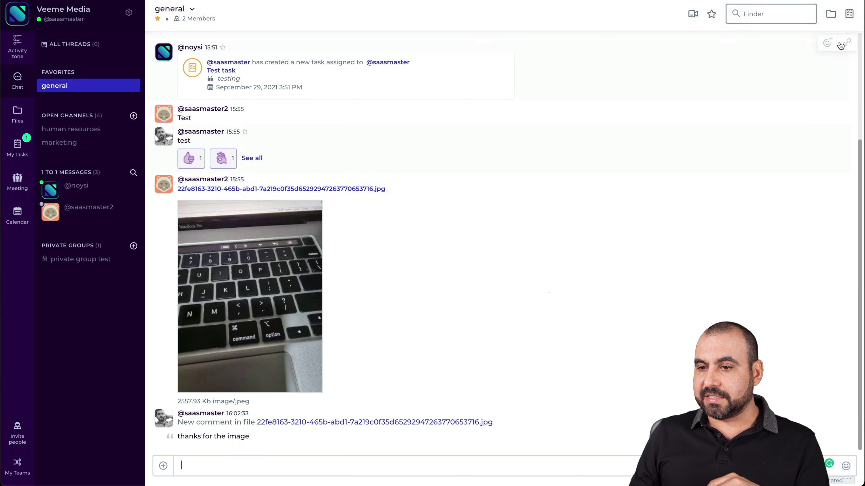
Examine the details of "Test task" in the general channel's Task Manager and close it.
click(849, 14)
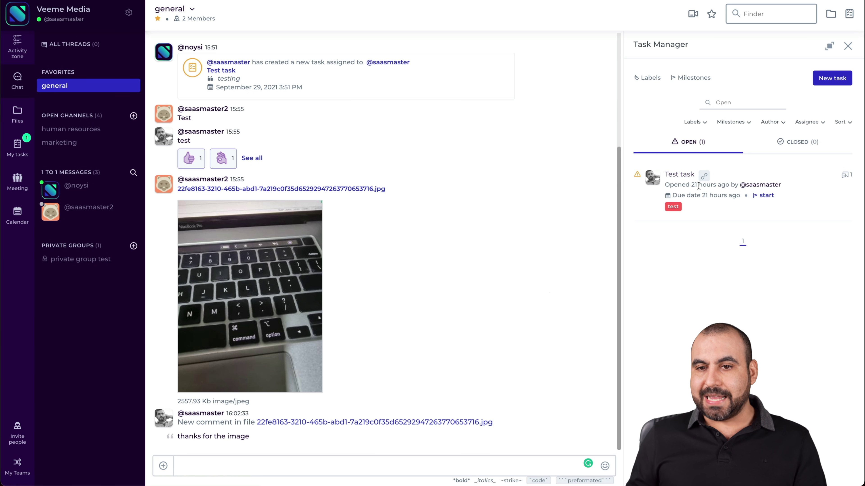
click(676, 178)
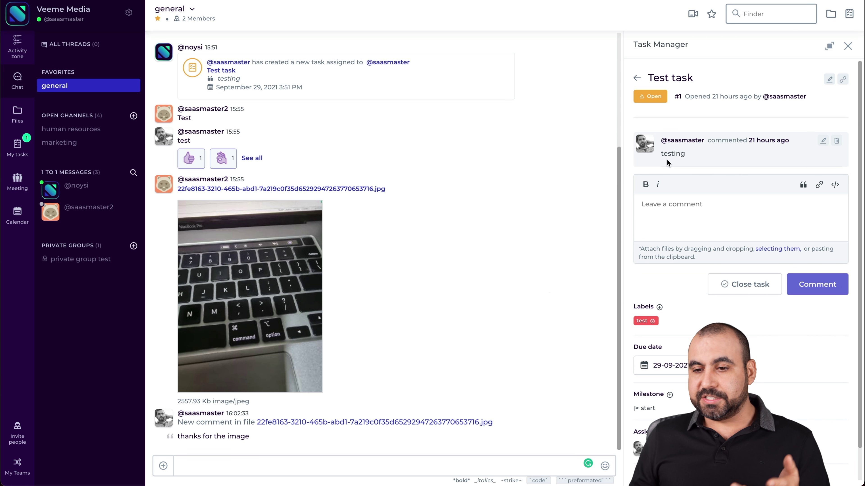
scroll(681, 181, down, 1)
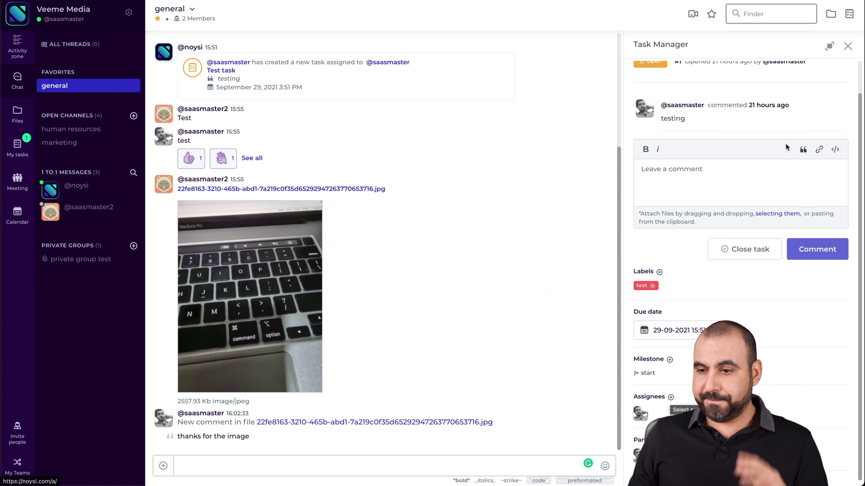
click(848, 46)
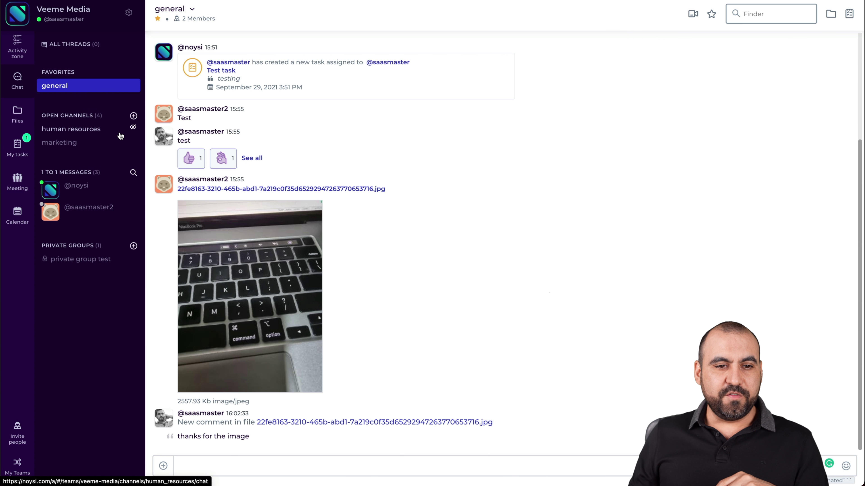
Check both the created and the assigned tasks in My tasks.
click(16, 145)
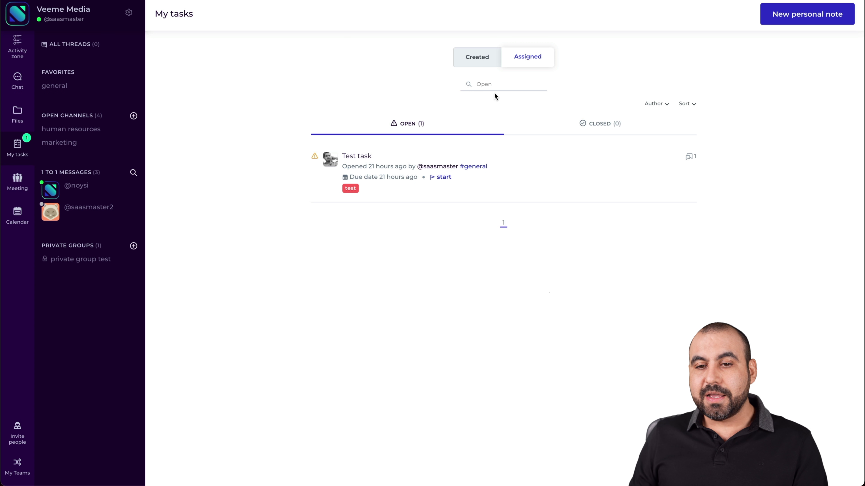
click(476, 59)
click(521, 60)
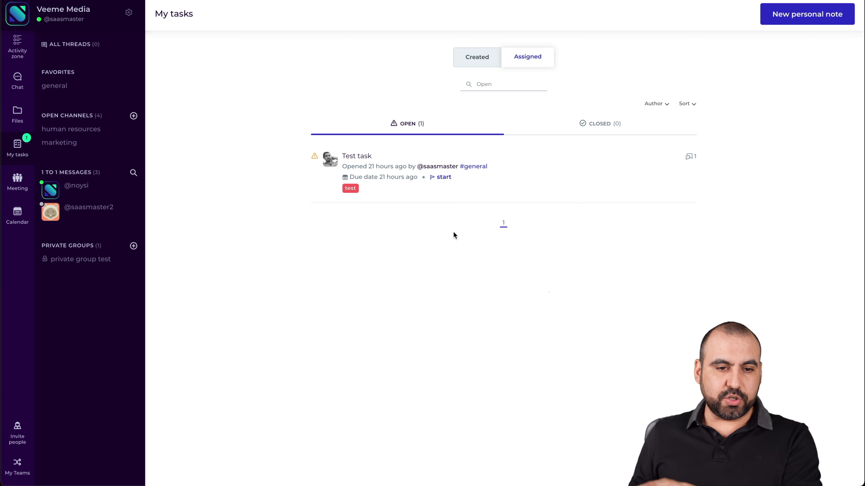
View the team-wide Files overview and the member and guest options for inviting people to Noysi.
click(18, 112)
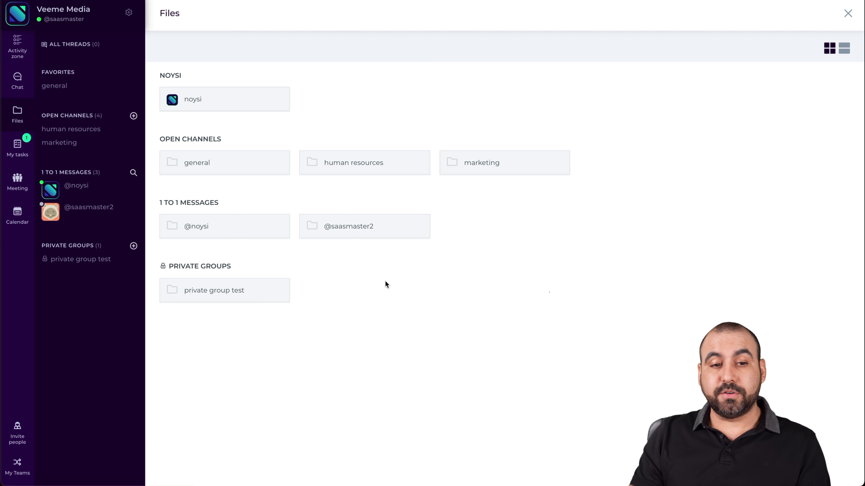
click(16, 184)
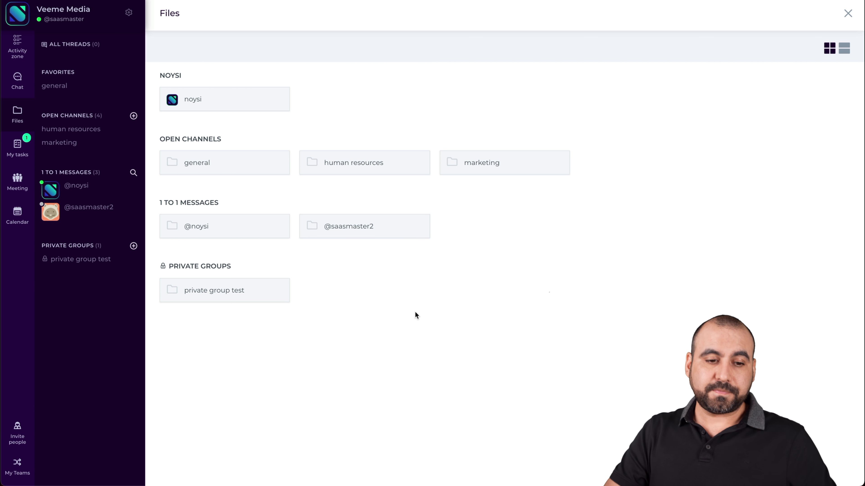
click(18, 437)
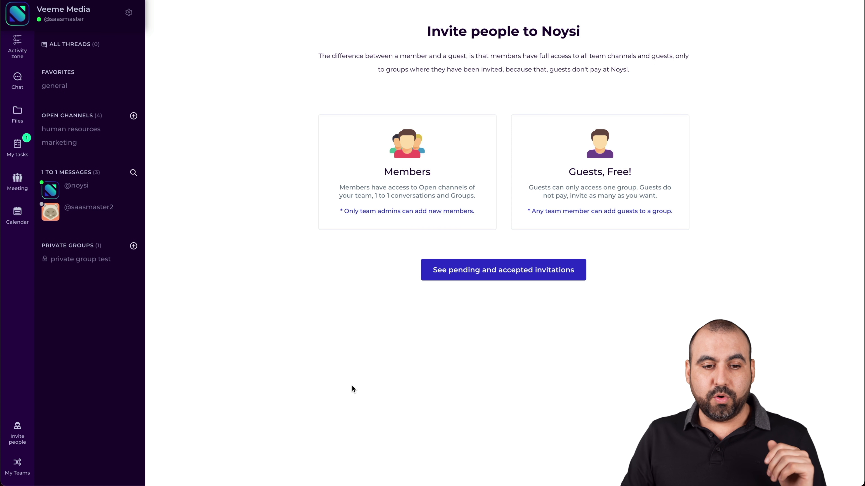
Join a video meeting from the 1 to 1 conversation with the other team member and mute the microphone.
click(106, 213)
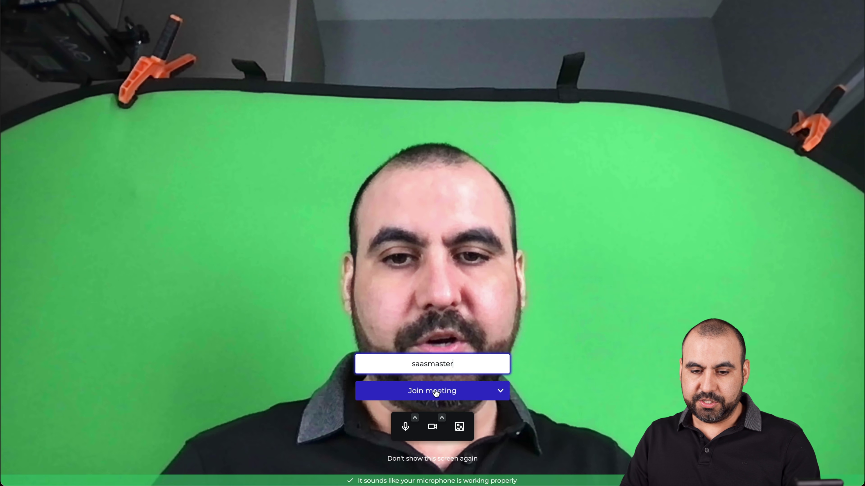
click(435, 392)
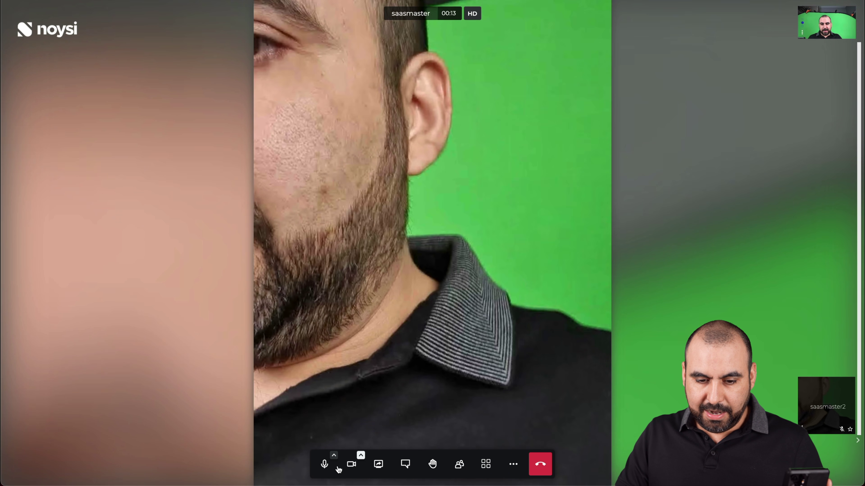
click(327, 465)
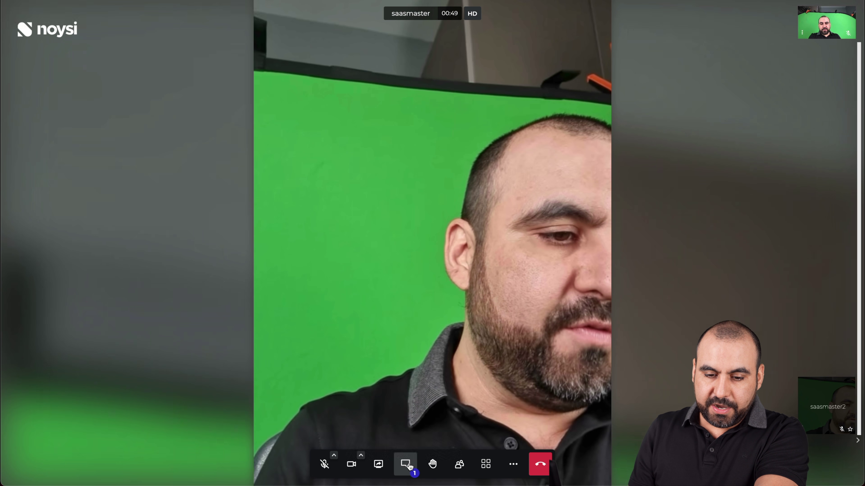
Send the message "test" in the meeting chat.
click(406, 464)
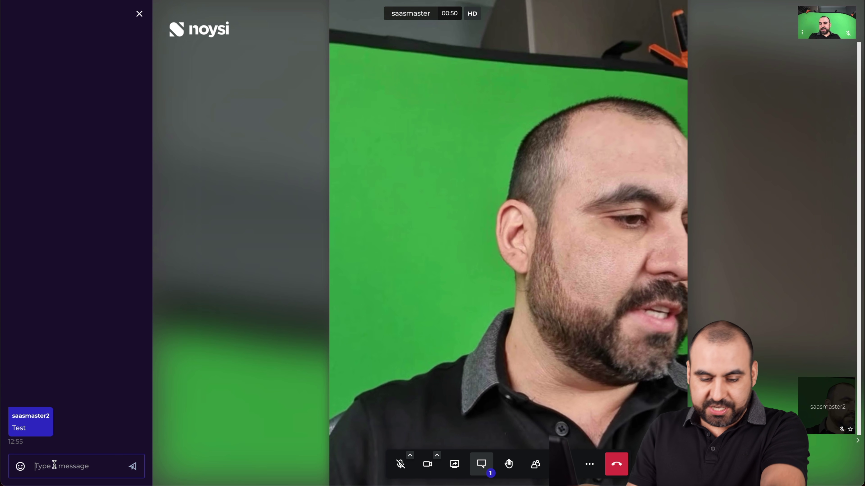
text(test)
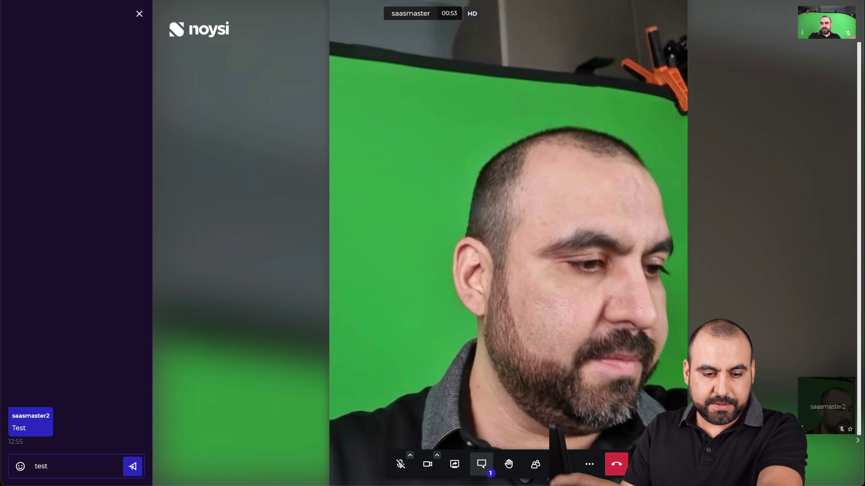
key(Return)
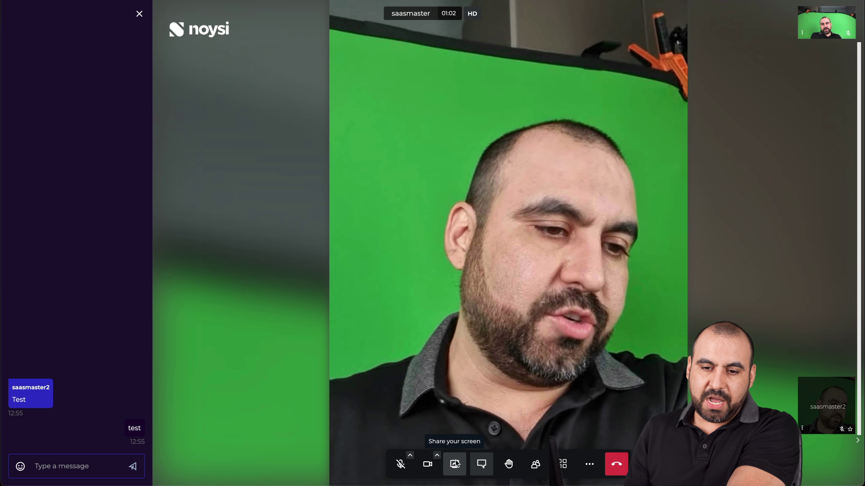
View the screen sharing choices without sharing anything, and raise and lower the hand in the meeting.
click(455, 463)
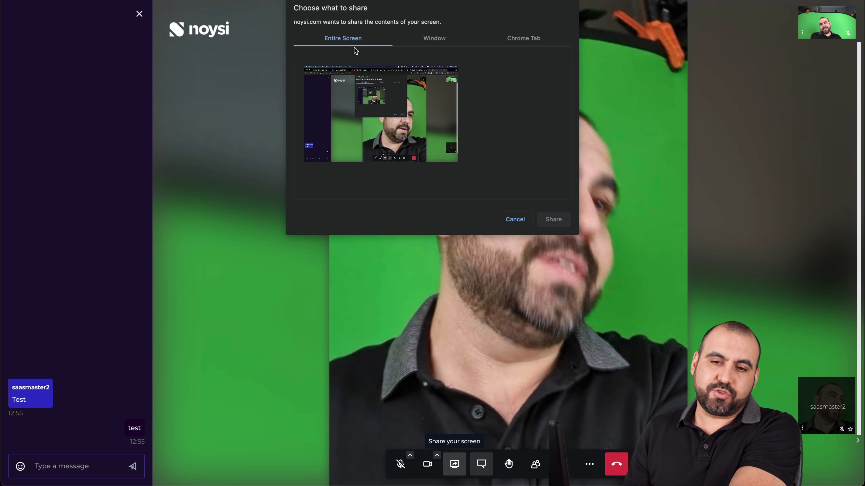
click(524, 219)
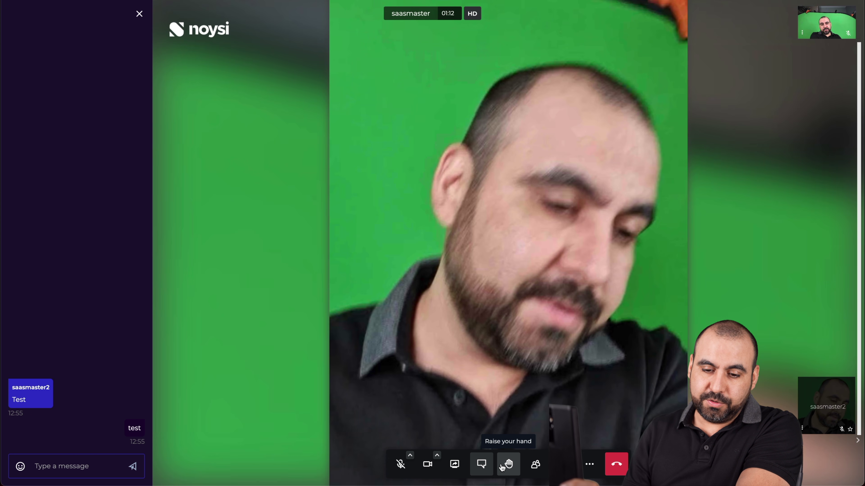
click(503, 467)
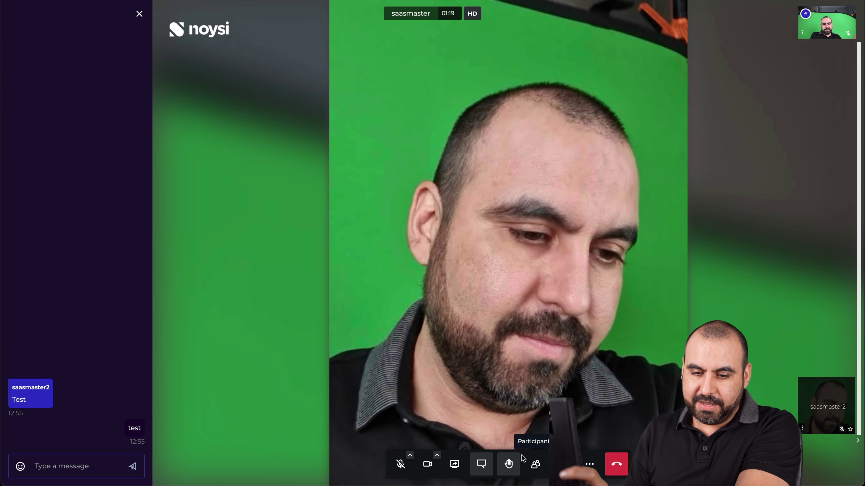
click(508, 465)
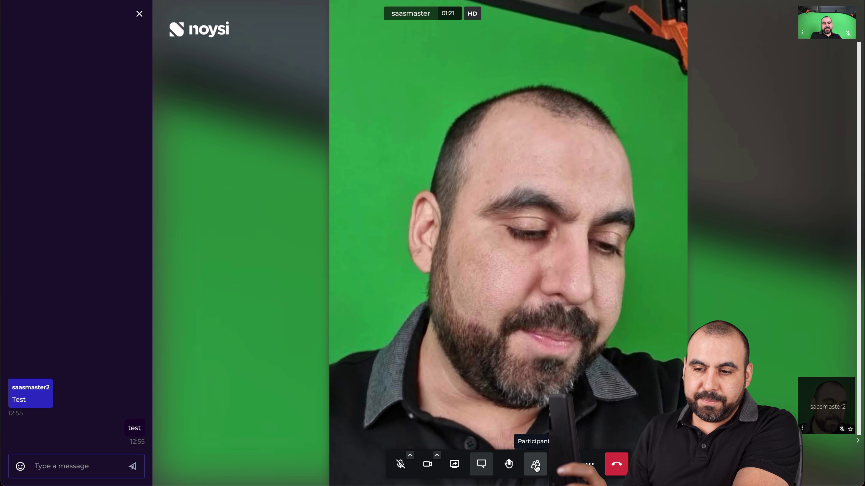
Show the meeting's participants list and switch the video layout to tile view.
click(536, 465)
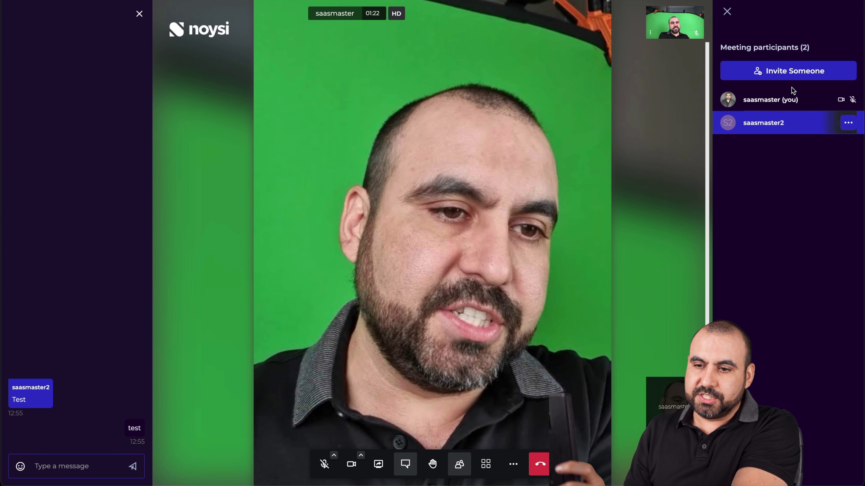
click(488, 465)
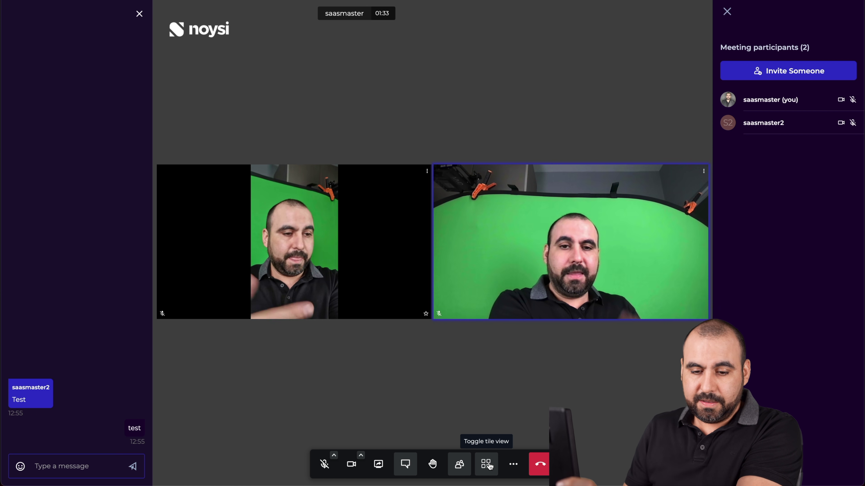
Check the meeting's video quality levels and its security options without changing either.
click(513, 465)
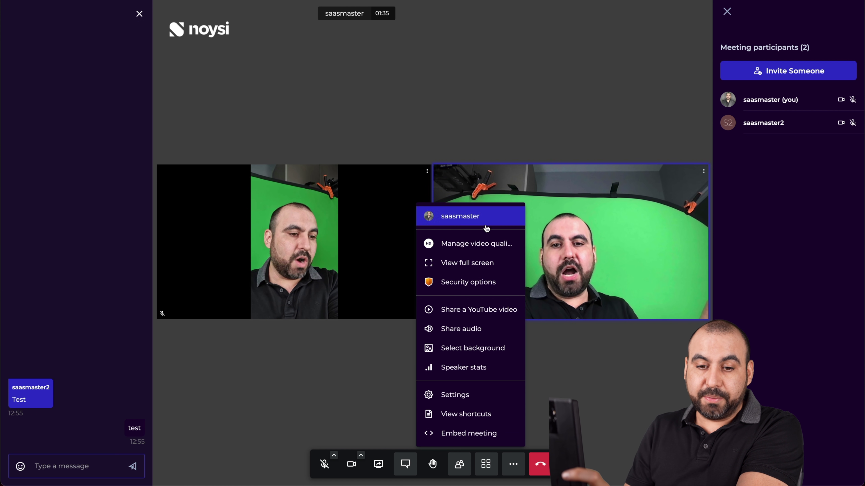
click(444, 250)
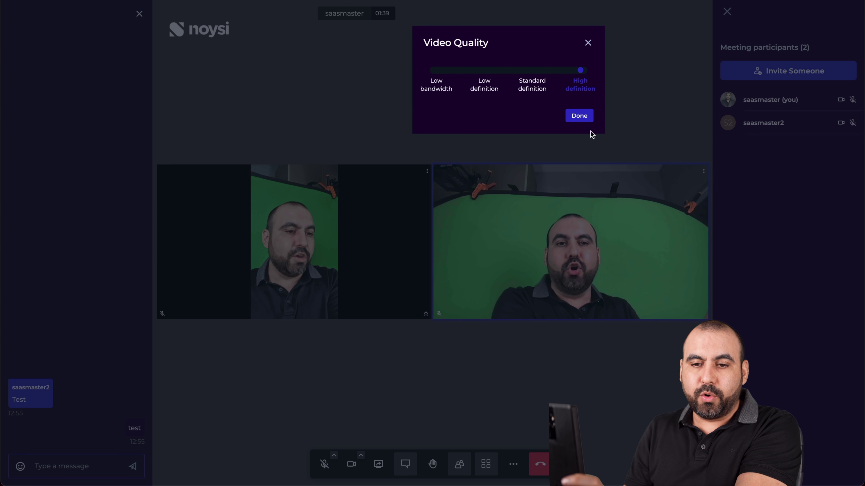
click(587, 44)
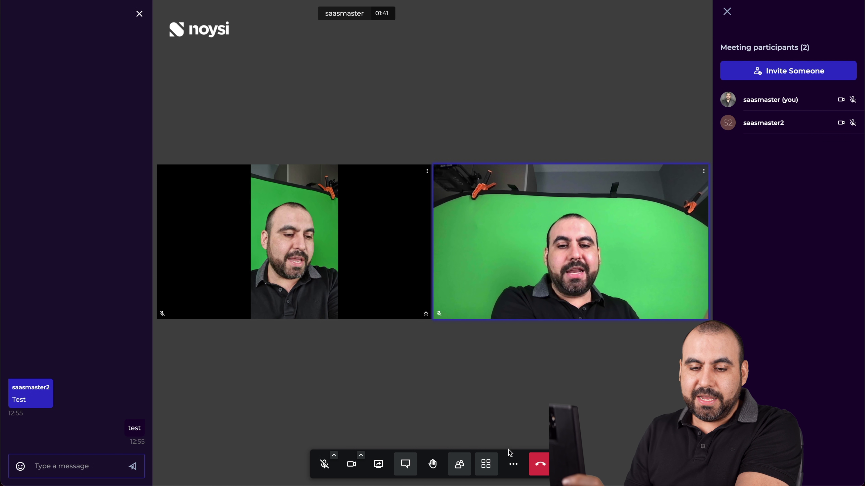
click(513, 465)
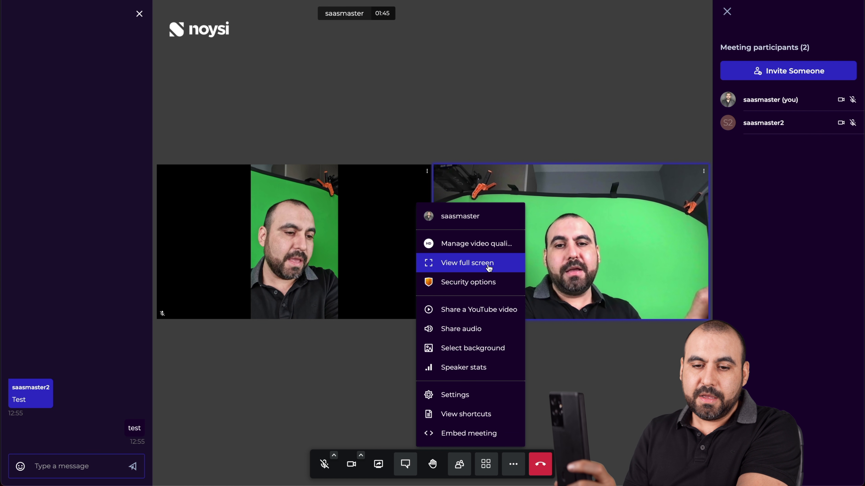
click(489, 285)
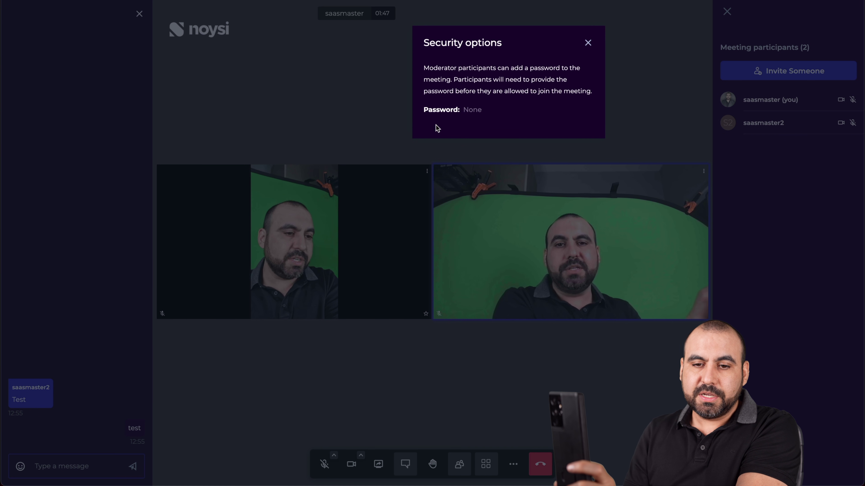
click(586, 45)
Preview the white wall with plant, Slight Blur and Blur camera backgrounds, return to None and leave without applying.
click(514, 464)
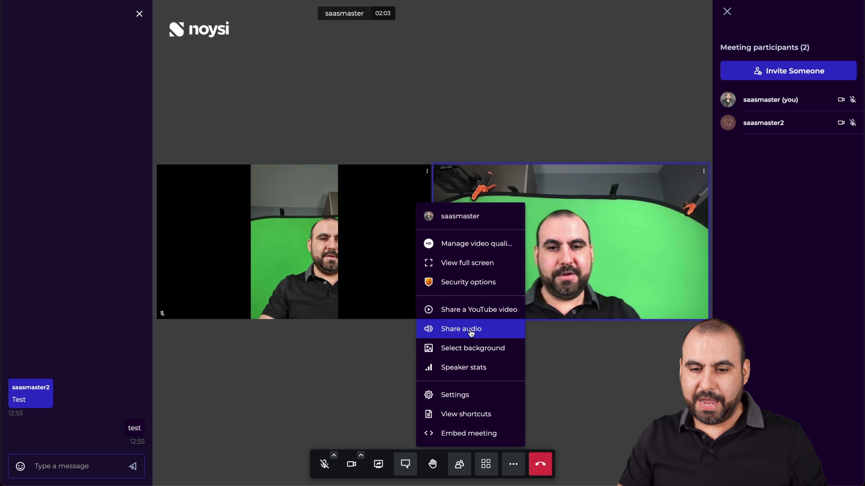
click(490, 350)
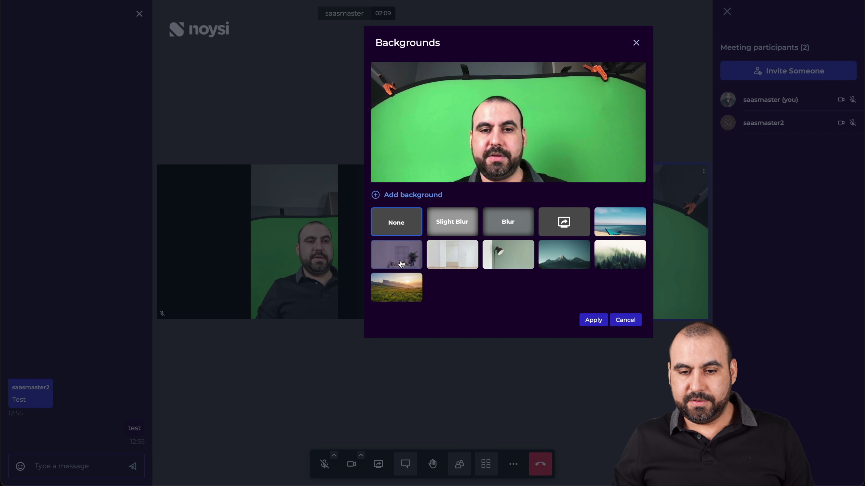
click(401, 264)
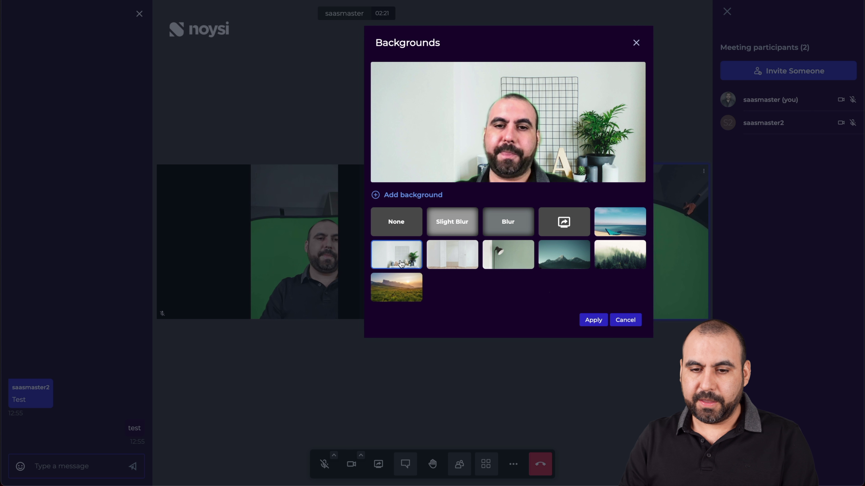
click(452, 222)
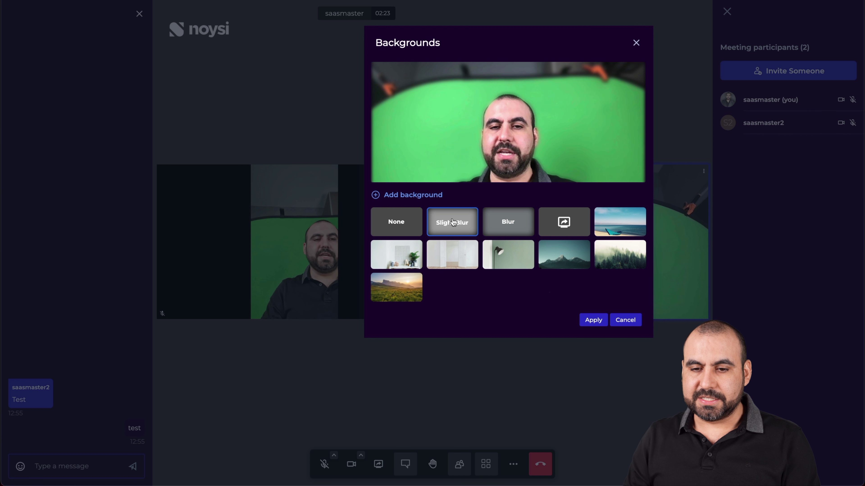
click(502, 224)
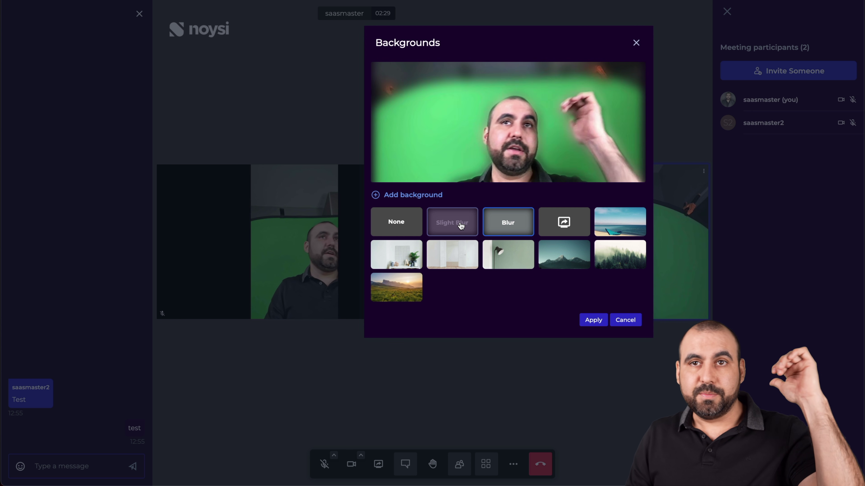
click(460, 226)
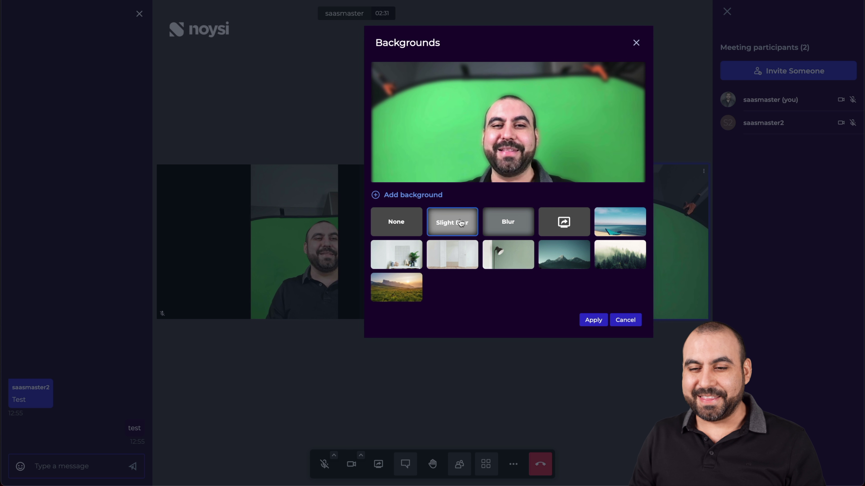
click(405, 222)
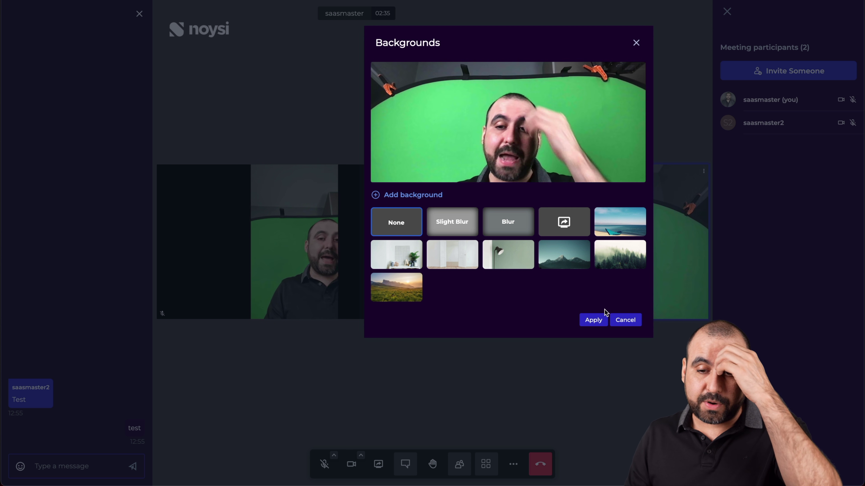
click(621, 320)
View the meeting's speaker stats and the camera, microphone and audio output settings without changing anything.
click(513, 464)
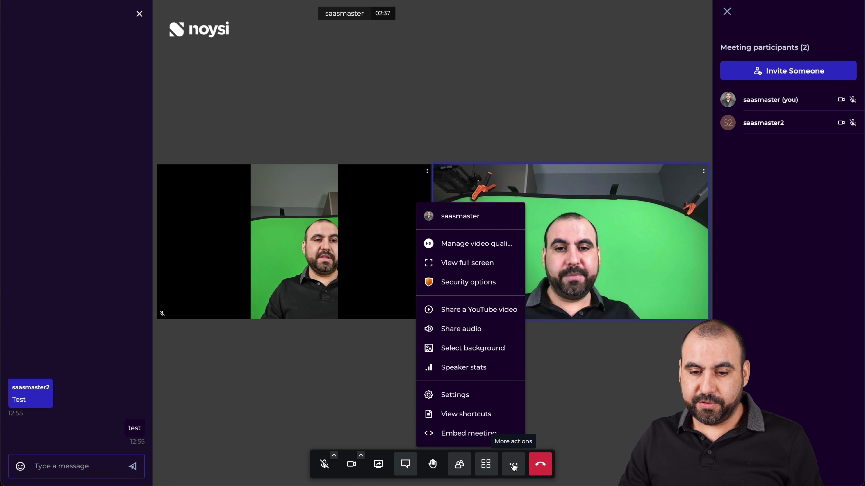
click(484, 368)
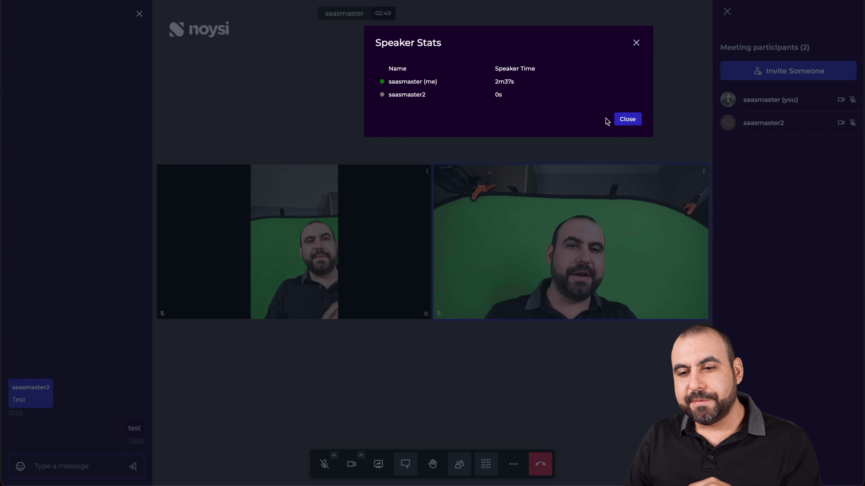
click(627, 120)
click(513, 464)
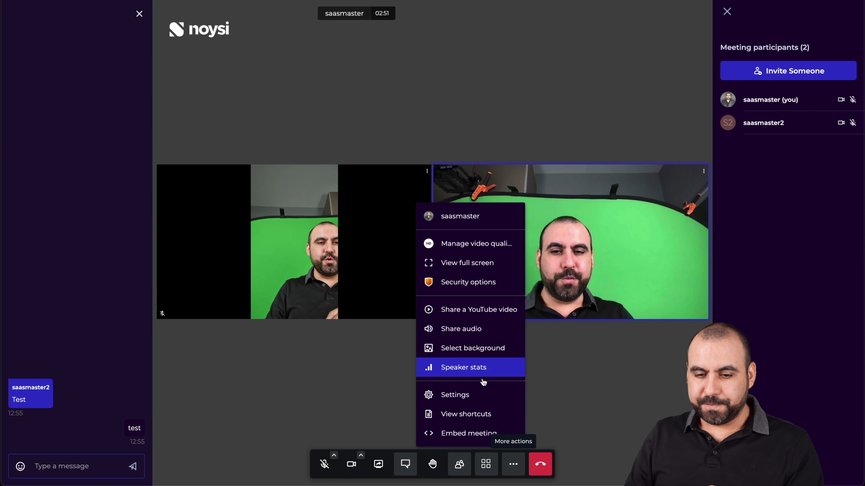
click(498, 396)
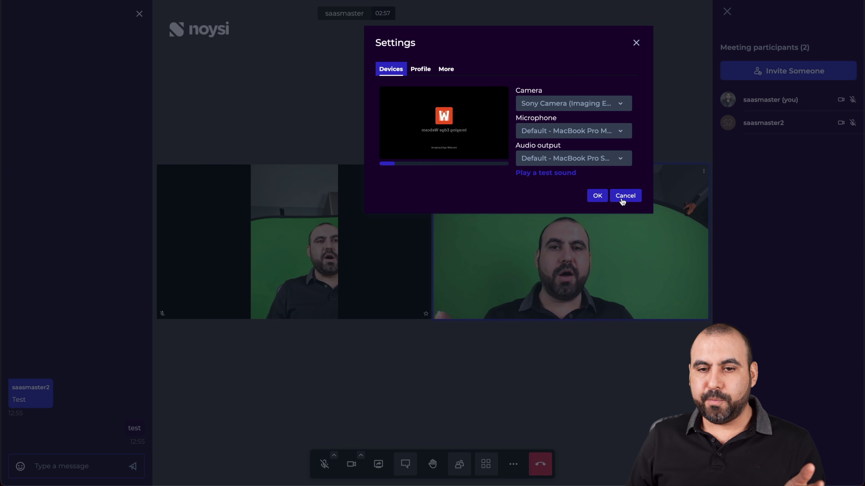
click(625, 196)
View the meeting's keyboard shortcuts and the iframe code for embedding the meeting.
click(513, 464)
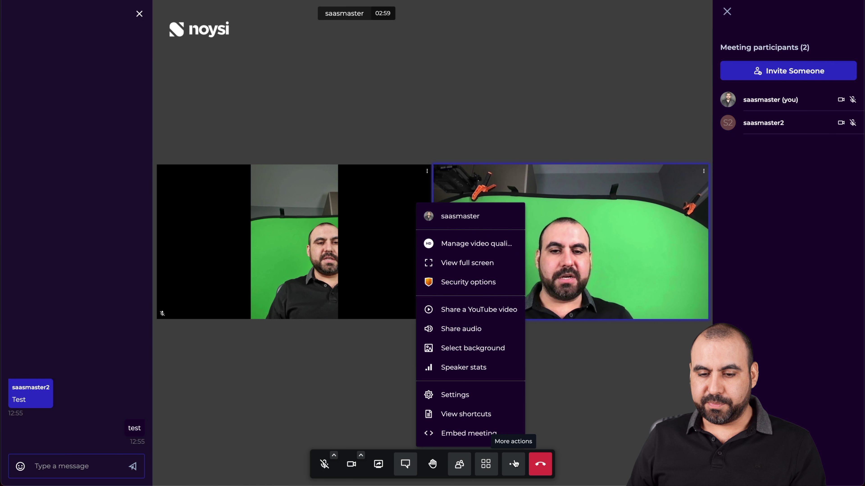
click(472, 419)
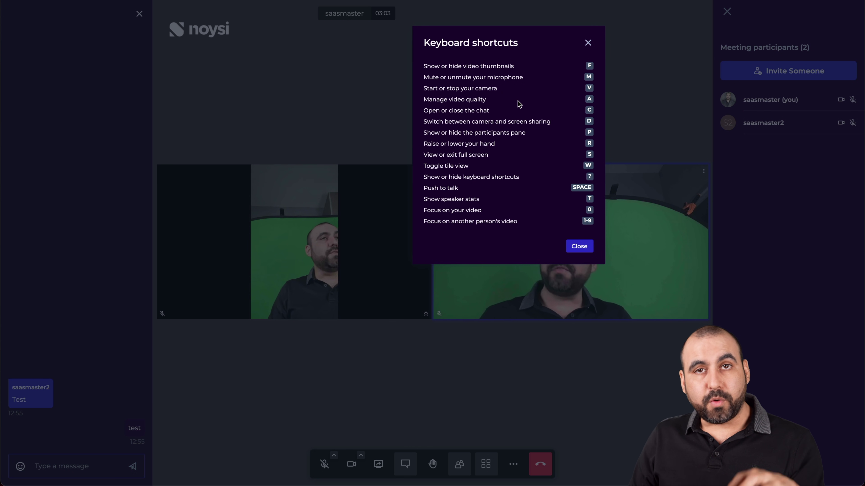
click(587, 44)
click(513, 464)
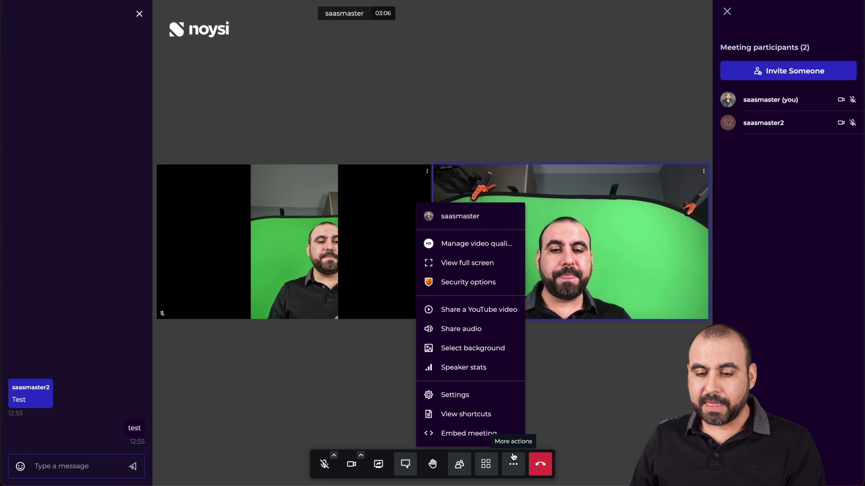
click(468, 437)
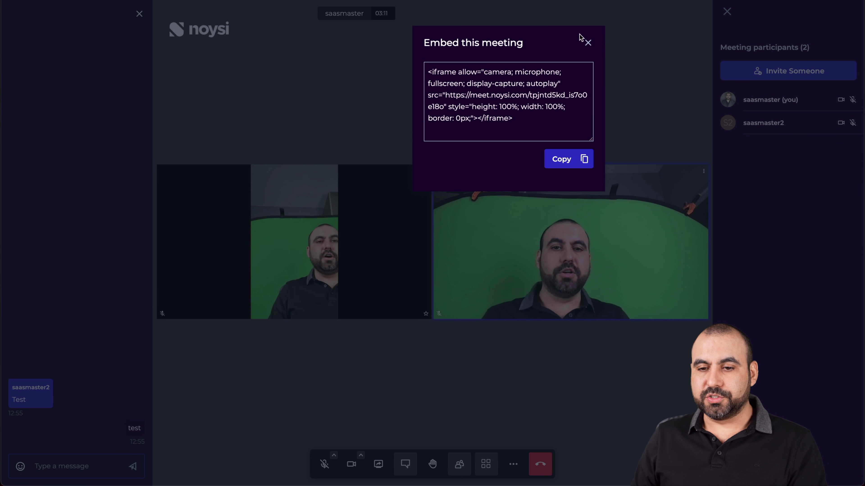
click(586, 44)
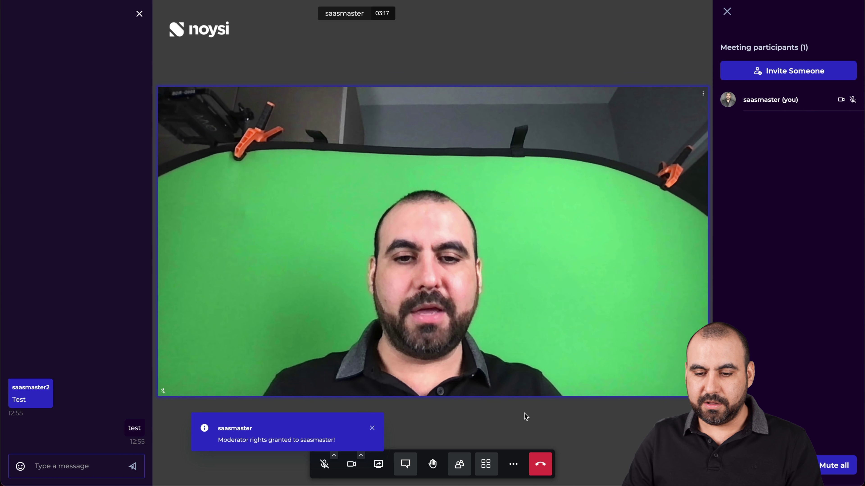
Leave the video meeting and bring up the email field of the Noysi desktop app's sign-in form.
click(534, 462)
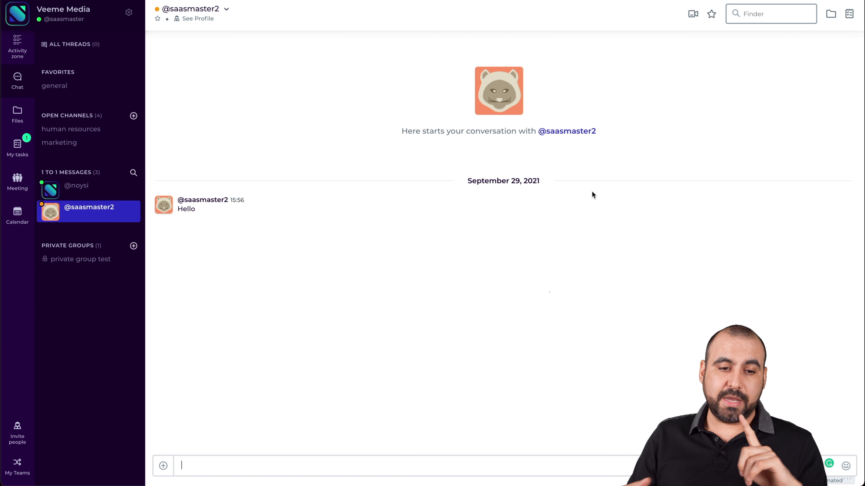
click(293, 463)
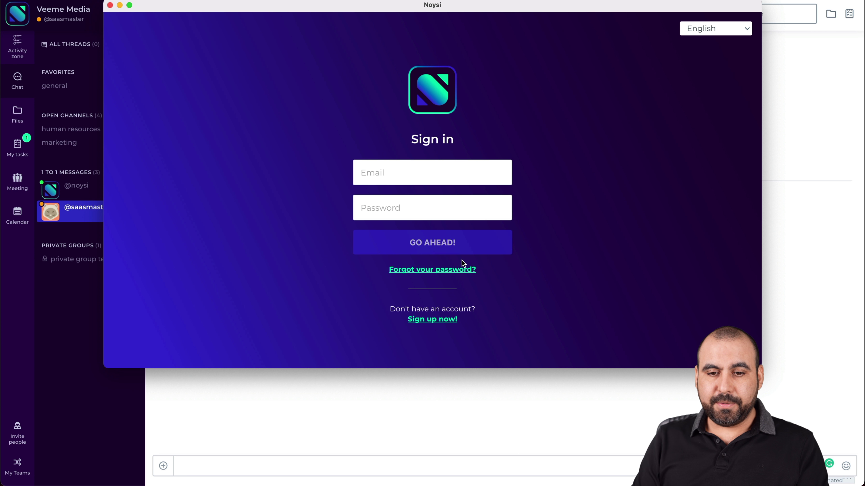
click(411, 172)
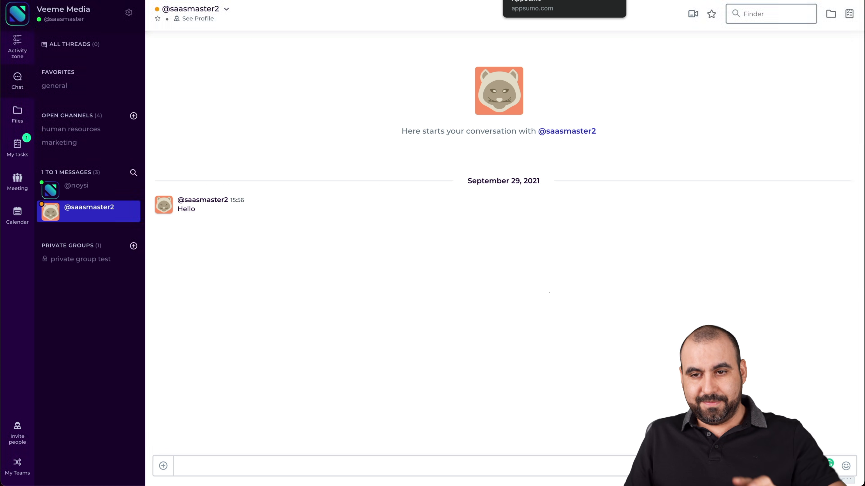
Switch to the AppSumo page and review the Noysi lifetime deal's terms, included features and one-time purchase price.
click(545, 3)
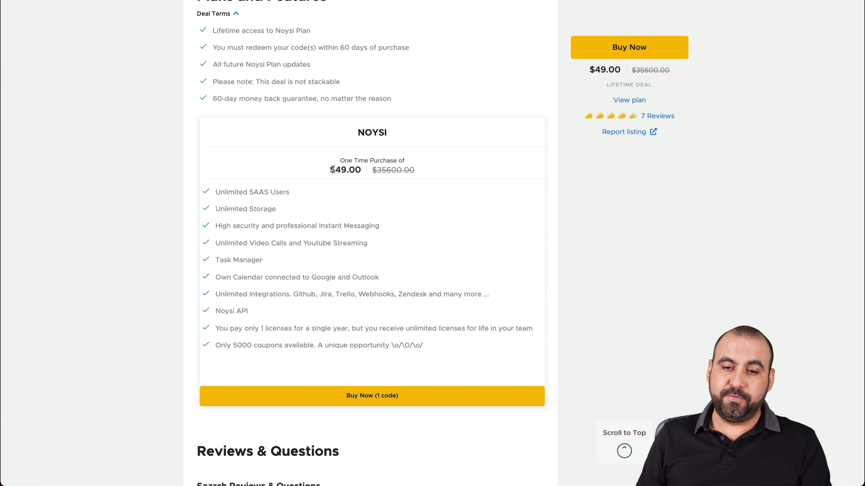
drag(331, 169, 360, 170)
click(359, 169)
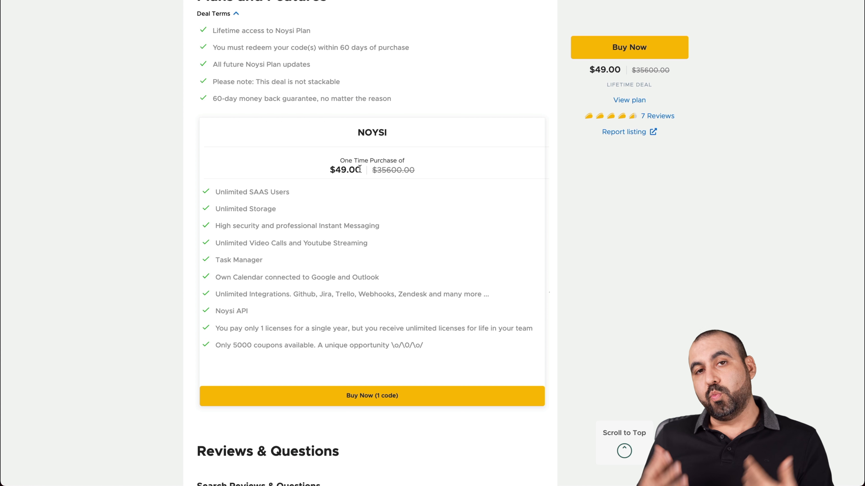